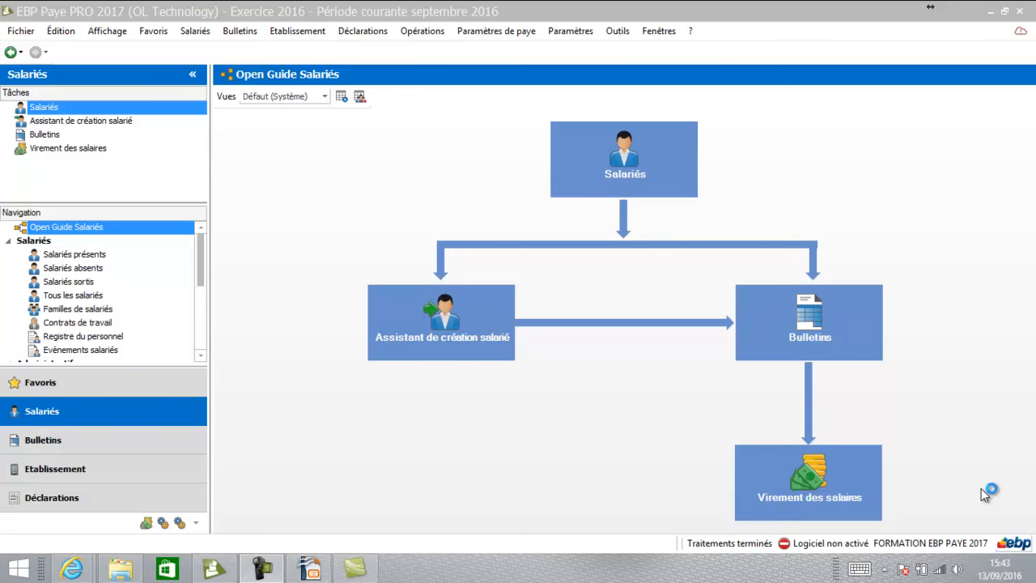
- Open the first listed employee's September 2016 payslip and show its leave and absence entry
{"action": "left_click", "coordinate": [82, 445]}
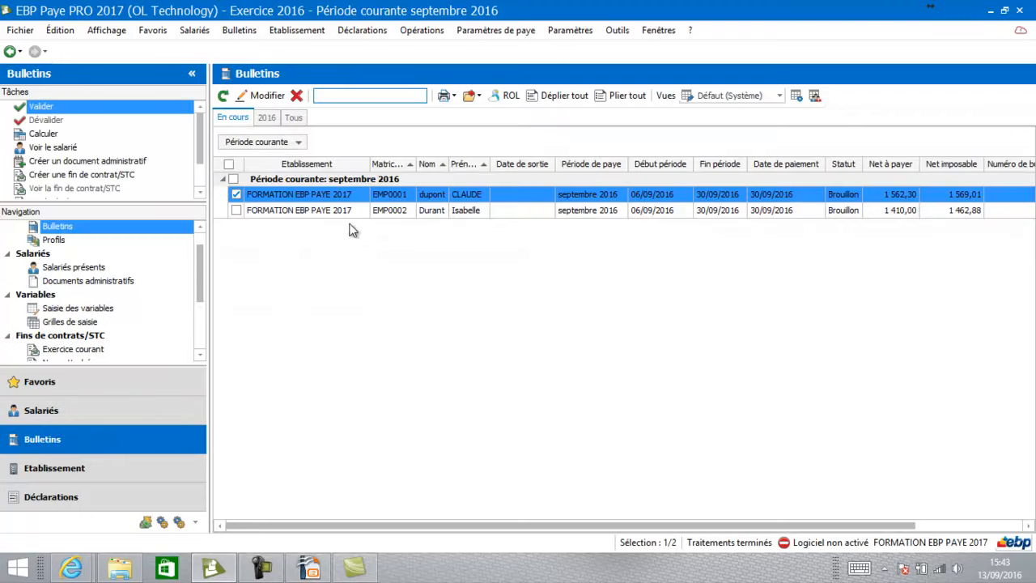
{"action": "left_click", "coordinate": [386, 196]}
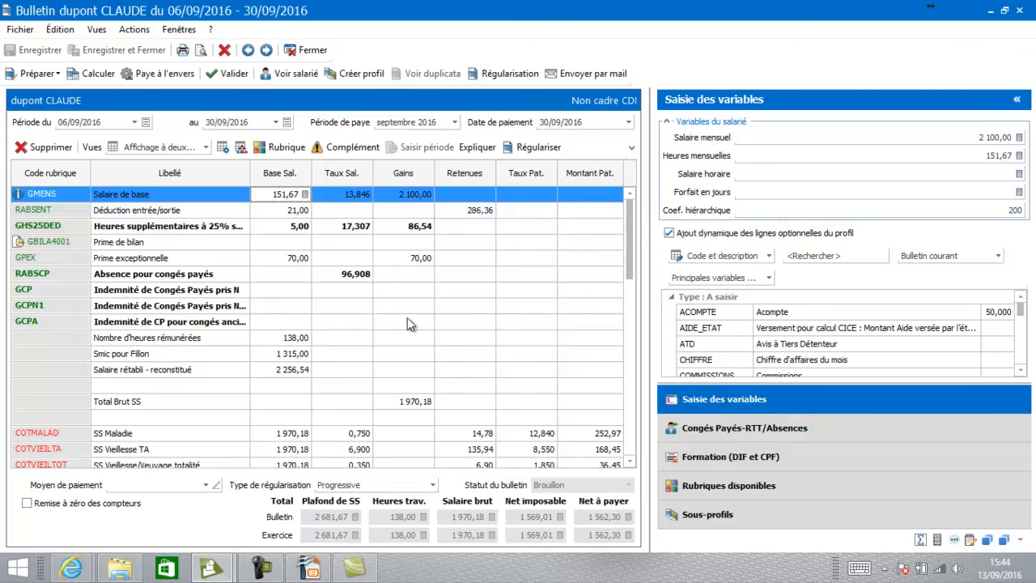
{"action": "left_click", "coordinate": [715, 435]}
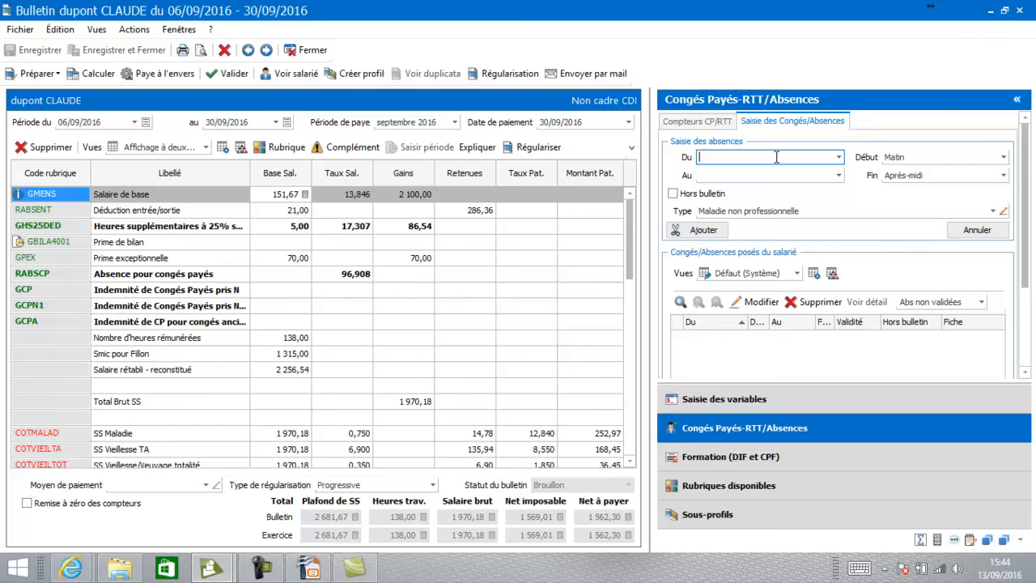
- Add a Maladie non professionnelle absence for 13/09/2016 to the payslip, then save and close it
{"action": "left_click", "coordinate": [838, 157]}
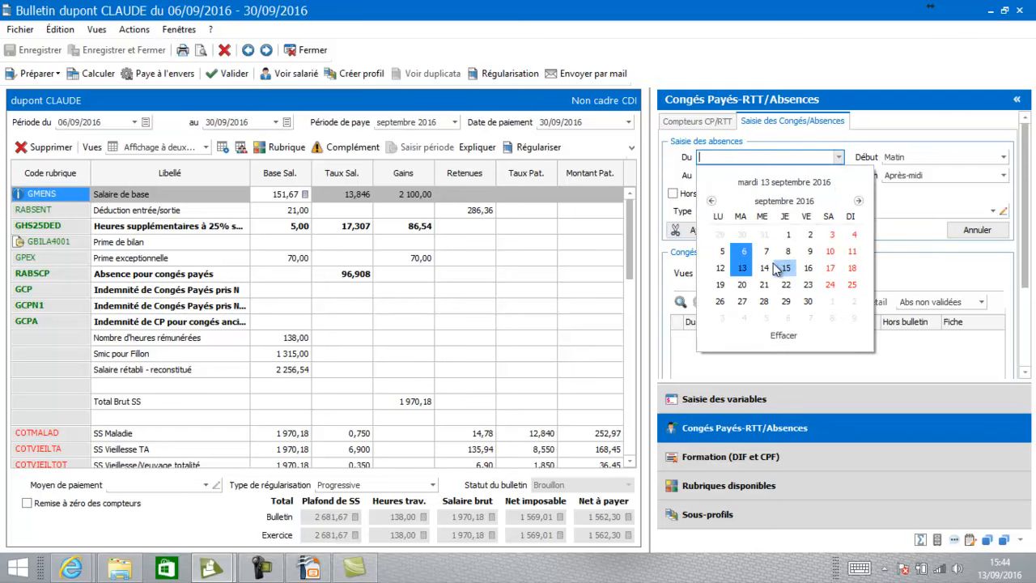
{"action": "left_click", "coordinate": [743, 269]}
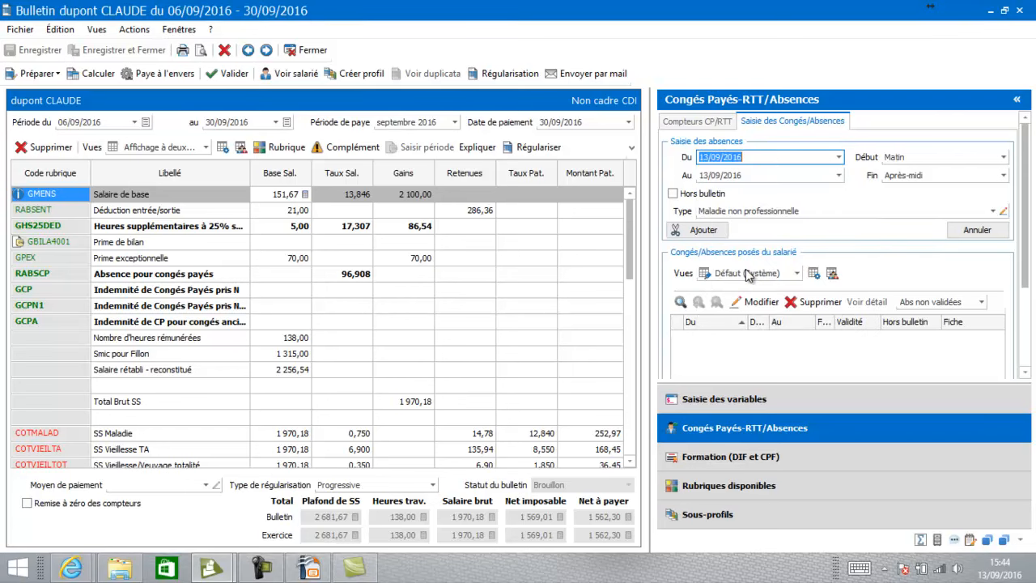
{"action": "left_click", "coordinate": [703, 230]}
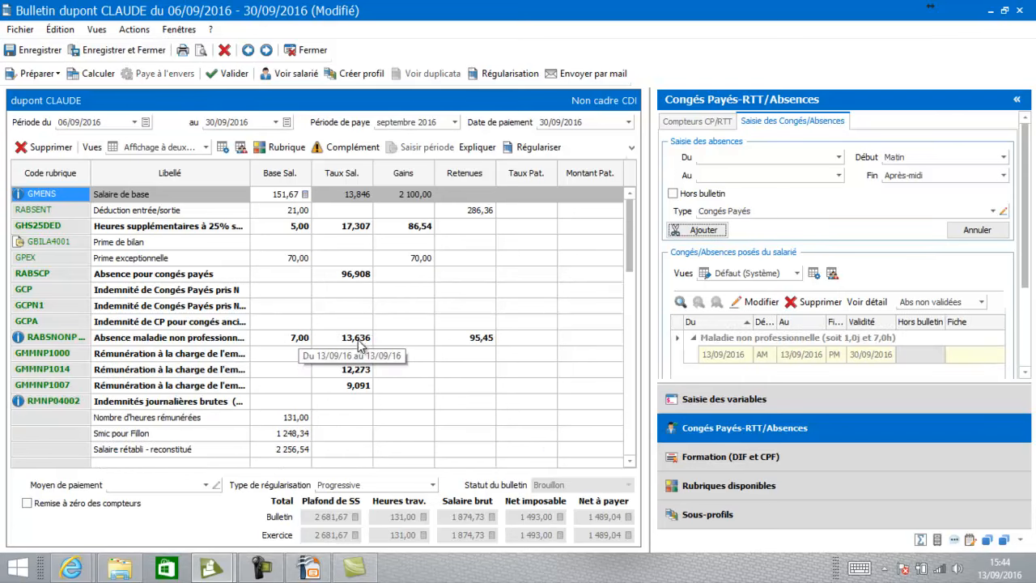
{"action": "left_click", "coordinate": [352, 200]}
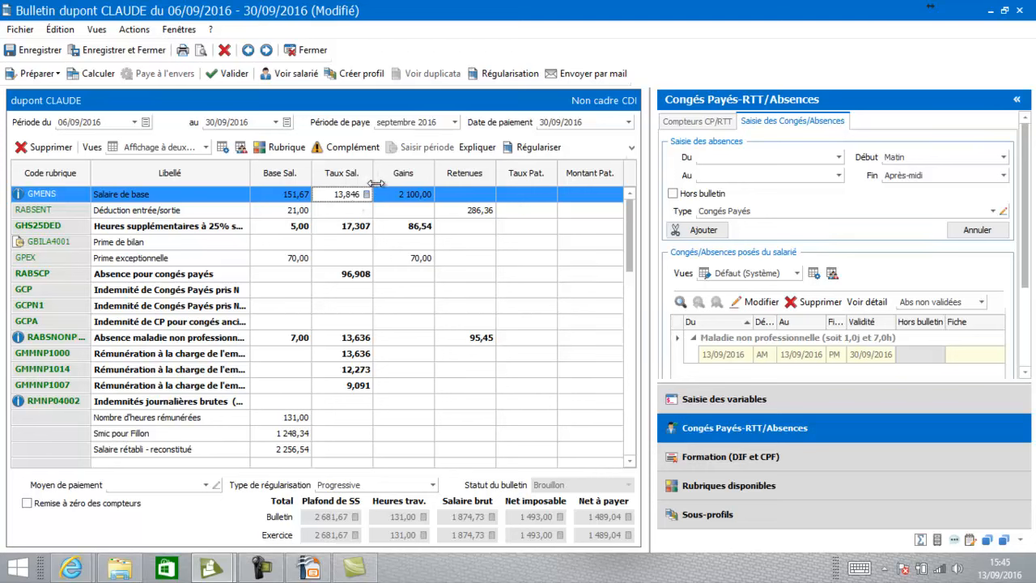
{"action": "mouse_move", "coordinate": [357, 196]}
{"action": "left_click", "coordinate": [133, 50]}
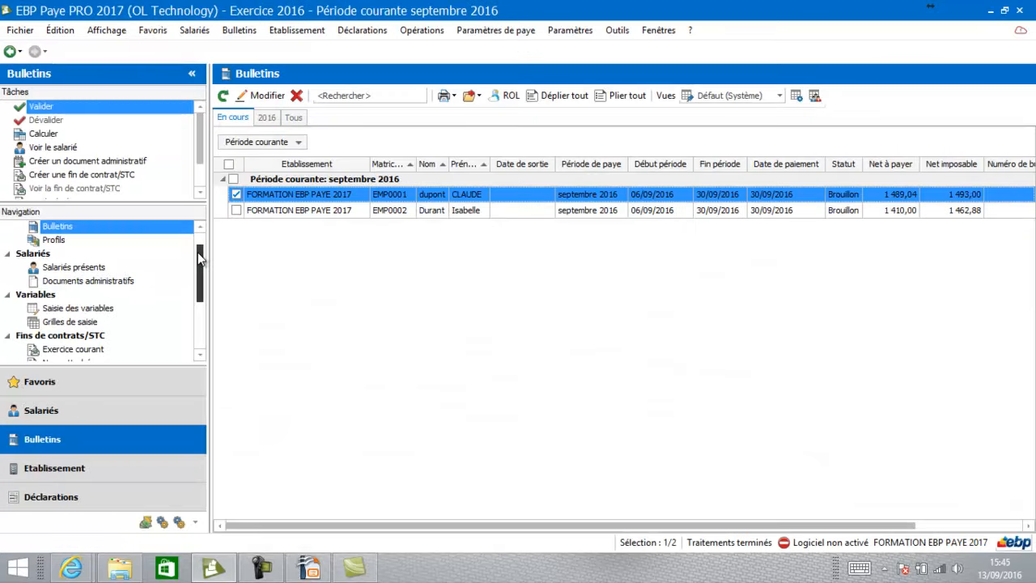
- Open the list of absence types and examine the calculation method used for each type
{"action": "left_click_drag", "start_coordinate": [200, 257], "coordinate": [199, 269]}
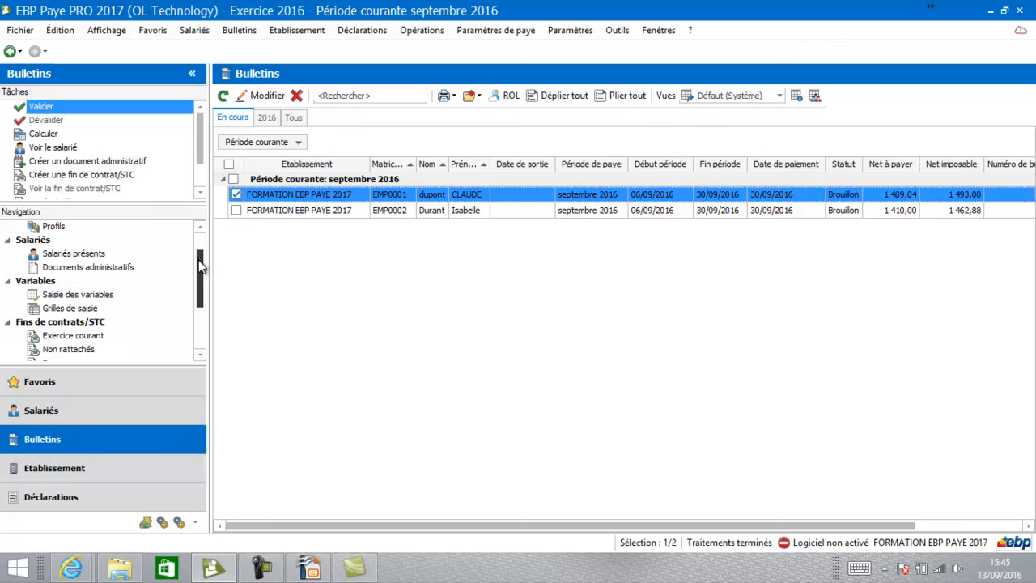
{"action": "left_click", "coordinate": [134, 415]}
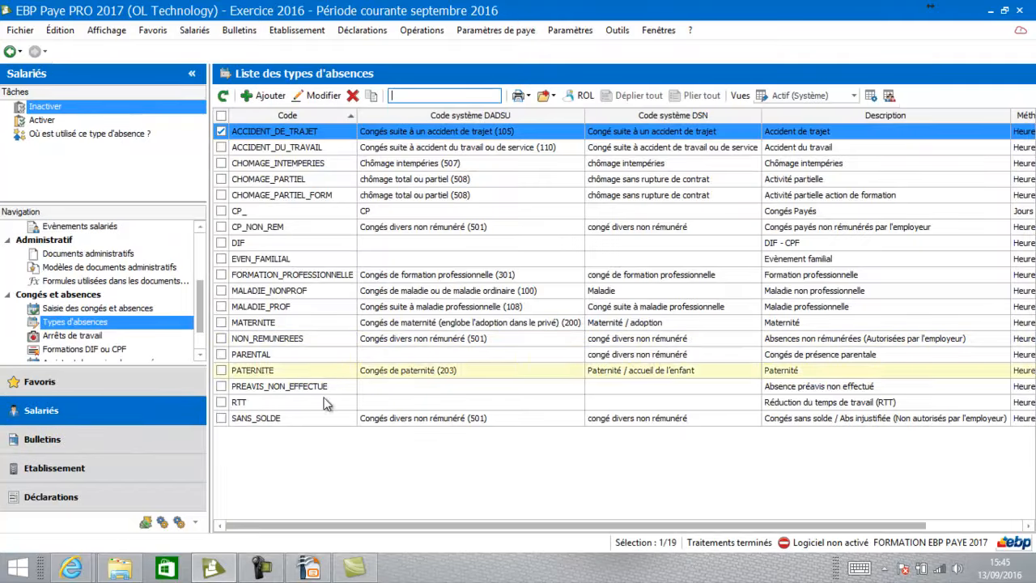
{"action": "left_click_drag", "start_coordinate": [319, 526], "coordinate": [400, 528]}
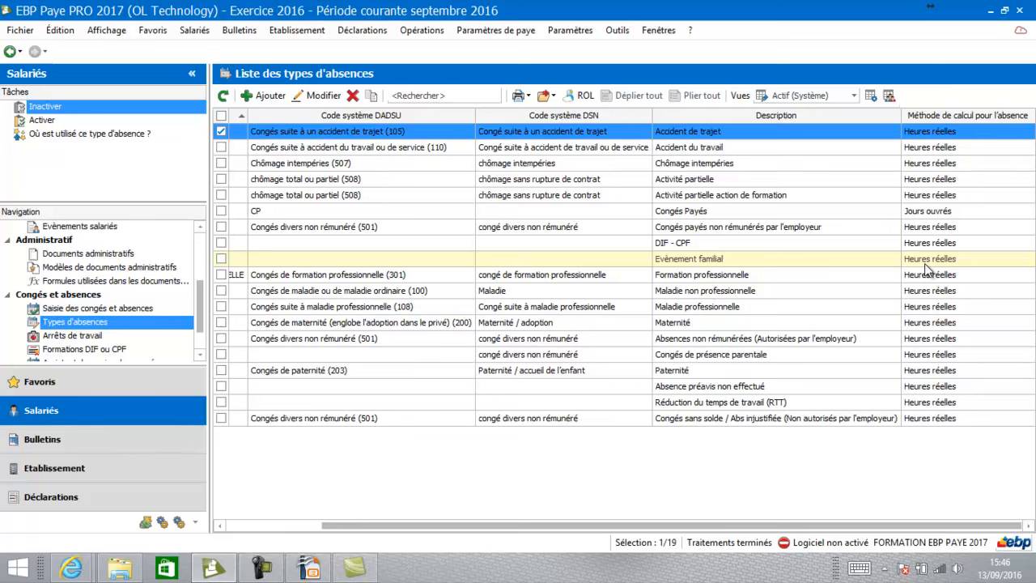
- Reopen the first employee's September 2016 payslip and open its RABSNONPROF pay item
{"action": "left_click", "coordinate": [163, 440]}
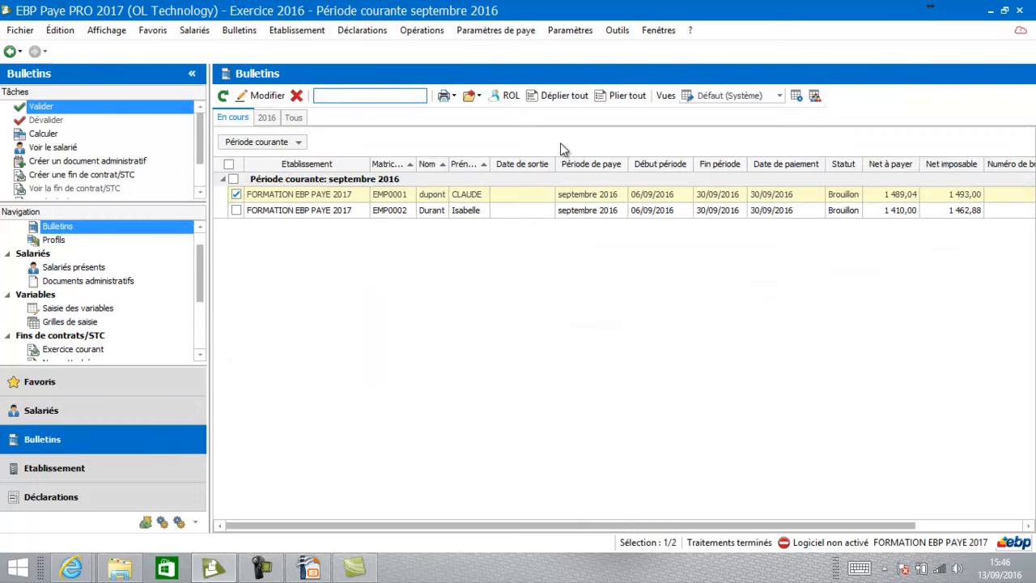
{"action": "double_click", "coordinate": [480, 199]}
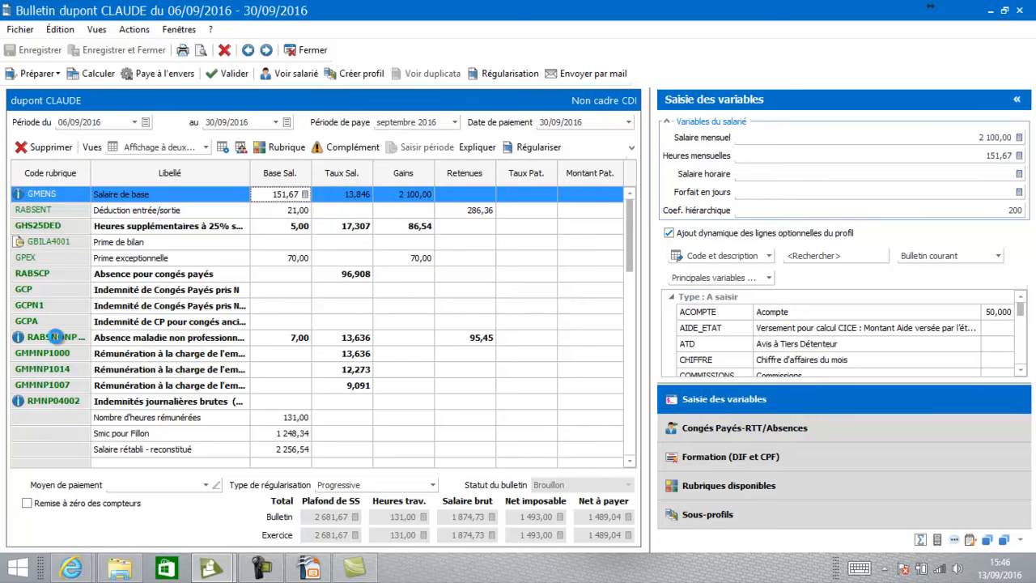
{"action": "double_click", "coordinate": [55, 336]}
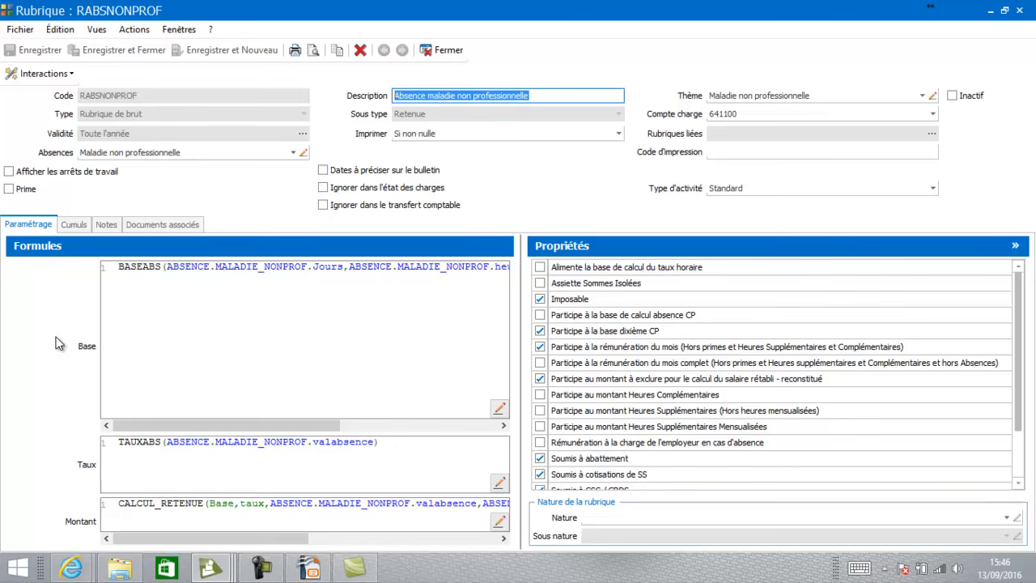
- Replace the Taux formula of the RABSNONPROF pay item with the TAUXHOR variable
{"action": "left_click", "coordinate": [397, 442]}
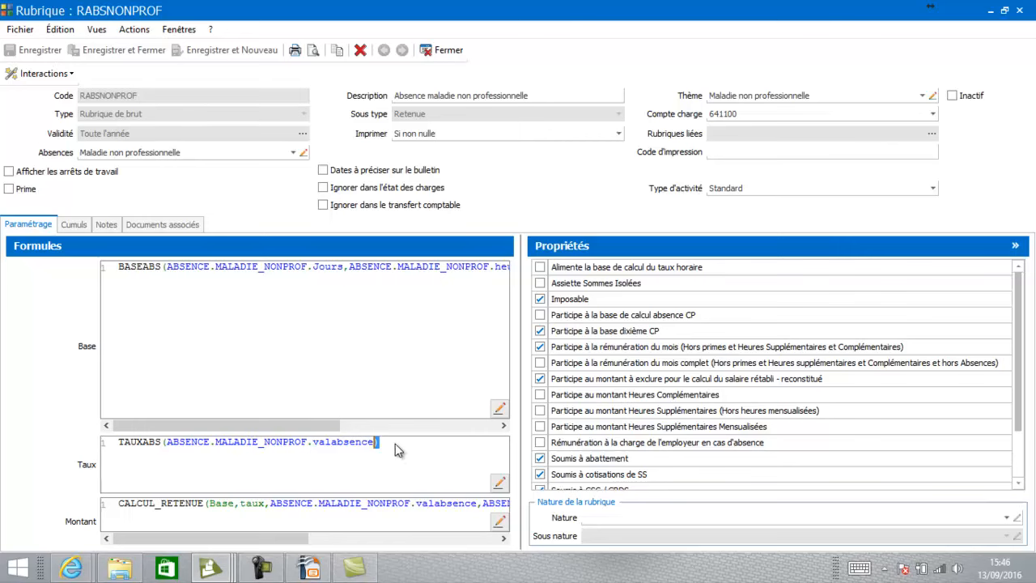
{"action": "left_click_drag", "start_coordinate": [397, 443], "coordinate": [105, 437]}
{"action": "key", "text": "Delete"}
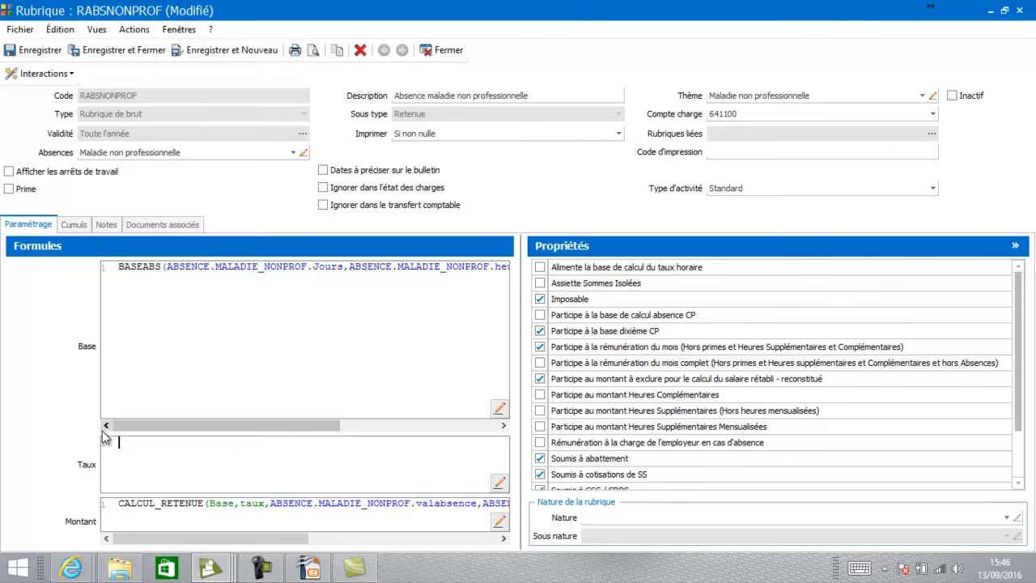
{"action": "type", "text": "TU"}
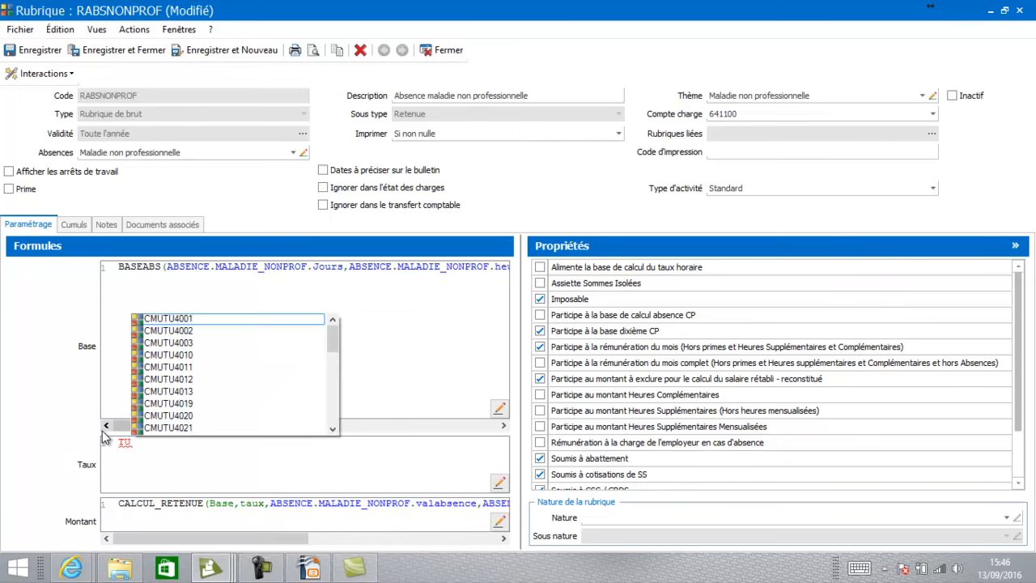
{"action": "key", "text": "BackSpace"}
{"action": "type", "text": "AU"}
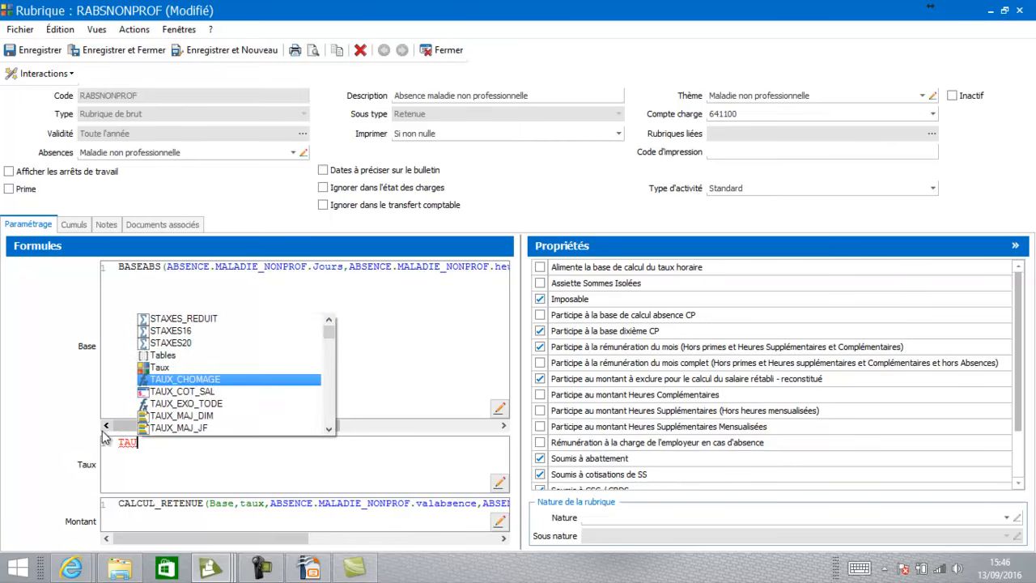
{"action": "type", "text": "XHO"}
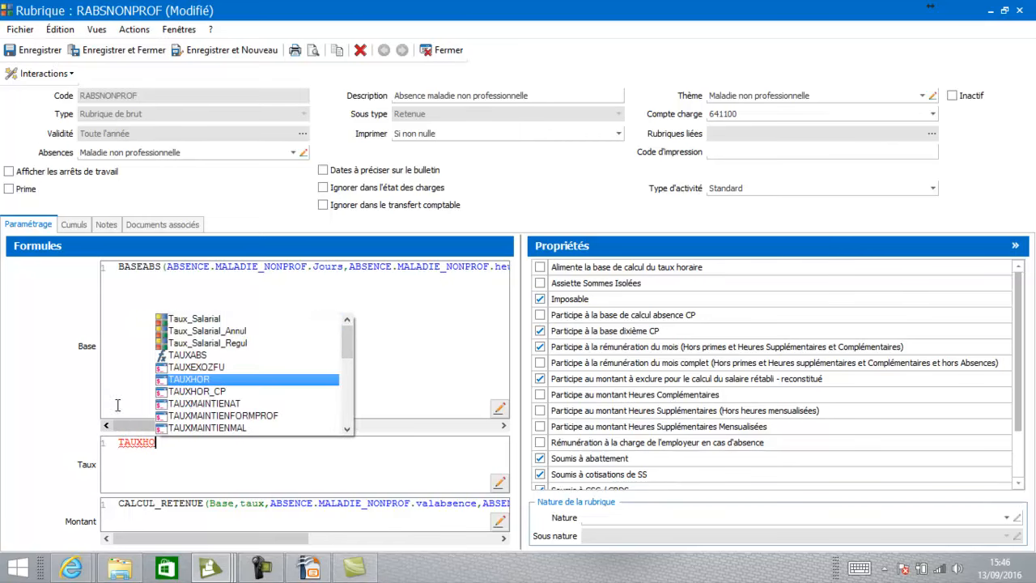
{"action": "double_click", "coordinate": [176, 378]}
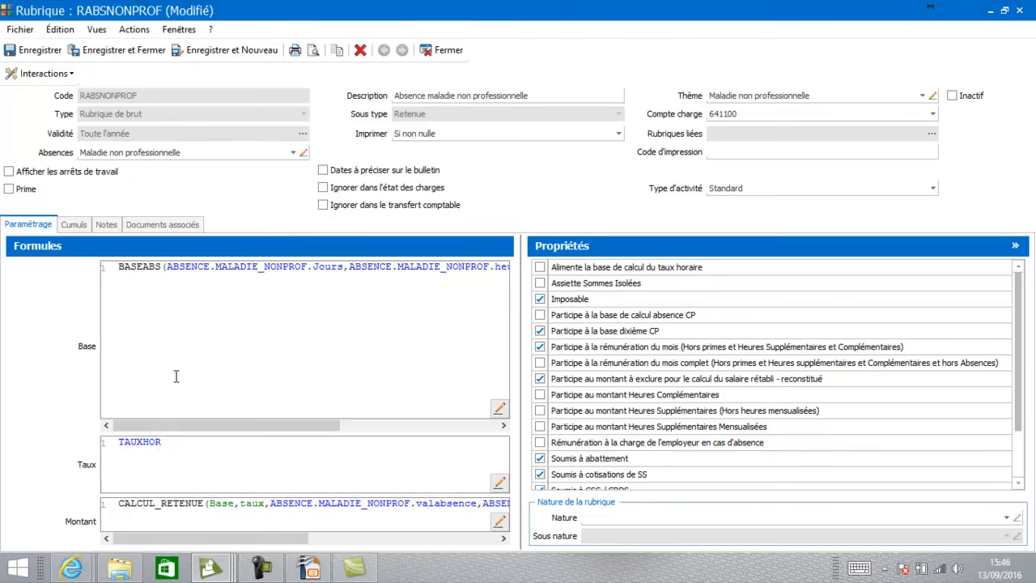
{"action": "mouse_move", "coordinate": [155, 445]}
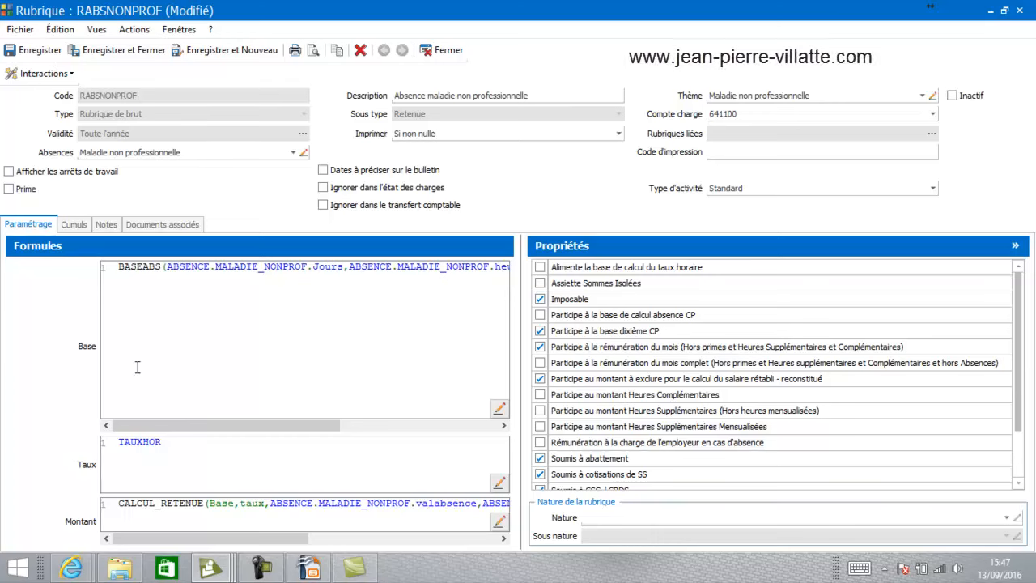
- Save and close the modified RABSNONPROF pay item, then recalculate the payslip
{"action": "left_click", "coordinate": [120, 48]}
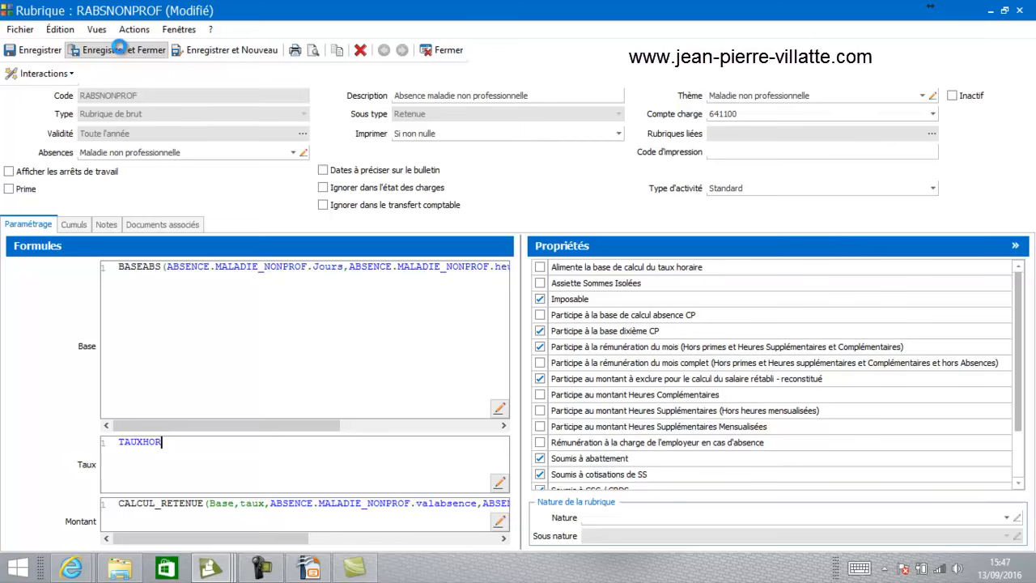
{"action": "left_click", "coordinate": [120, 50]}
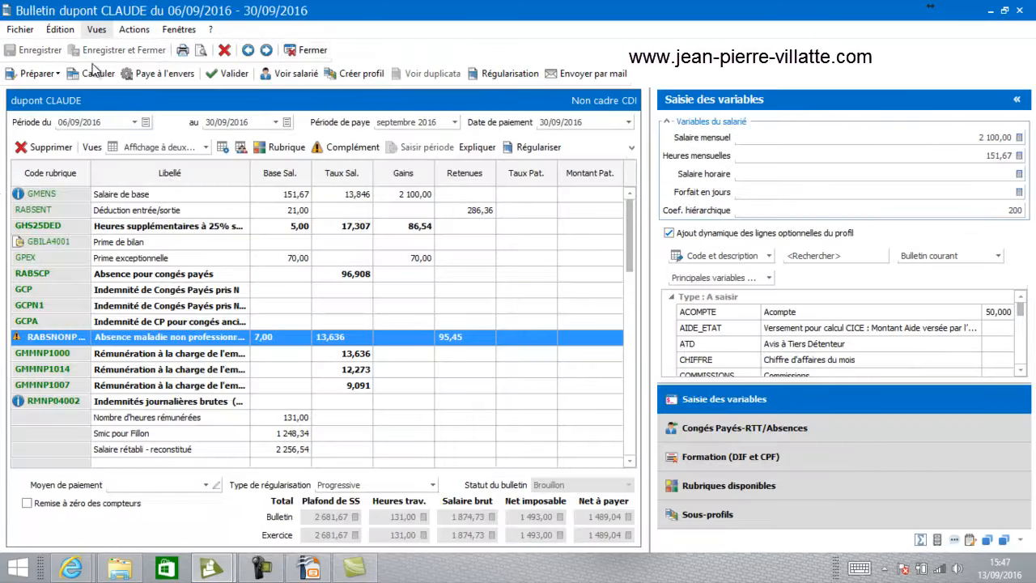
{"action": "left_click", "coordinate": [92, 74]}
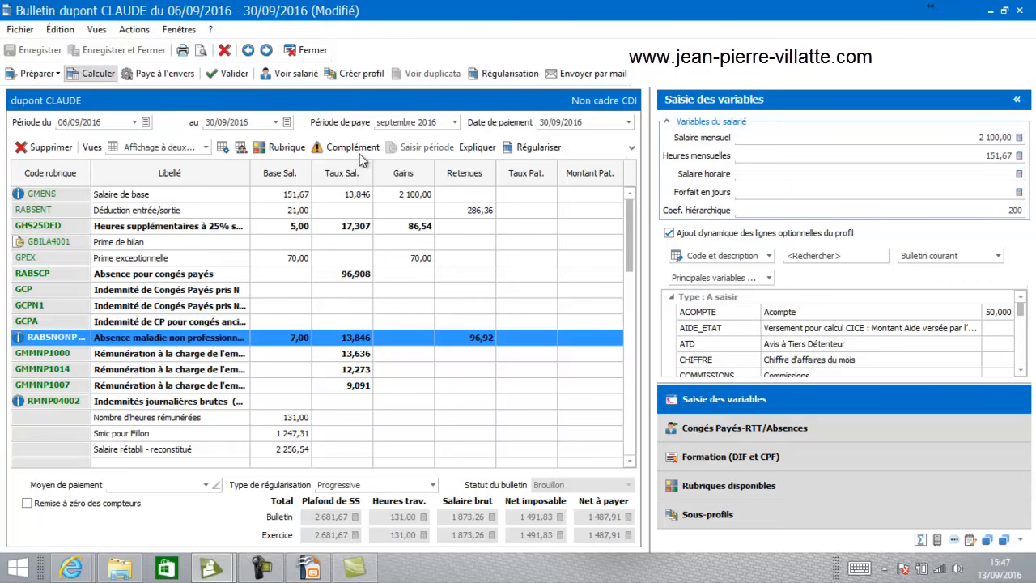
{"action": "key", "text": "Down"}
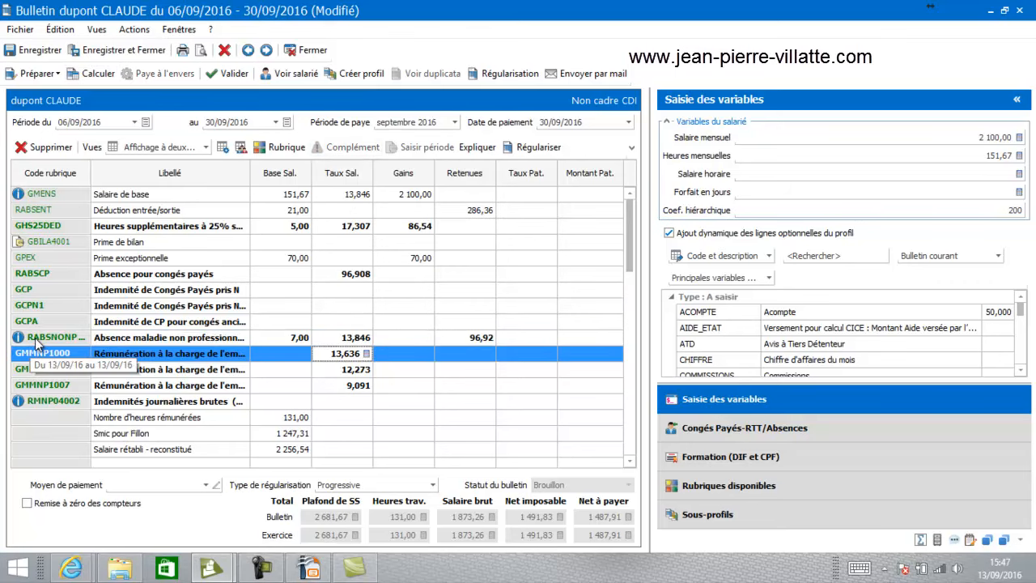
- Restore the system version of the RABSNONPROF pay item, close it and recalculate the payslip
{"action": "left_click", "coordinate": [35, 338]}
{"action": "double_click", "coordinate": [35, 338]}
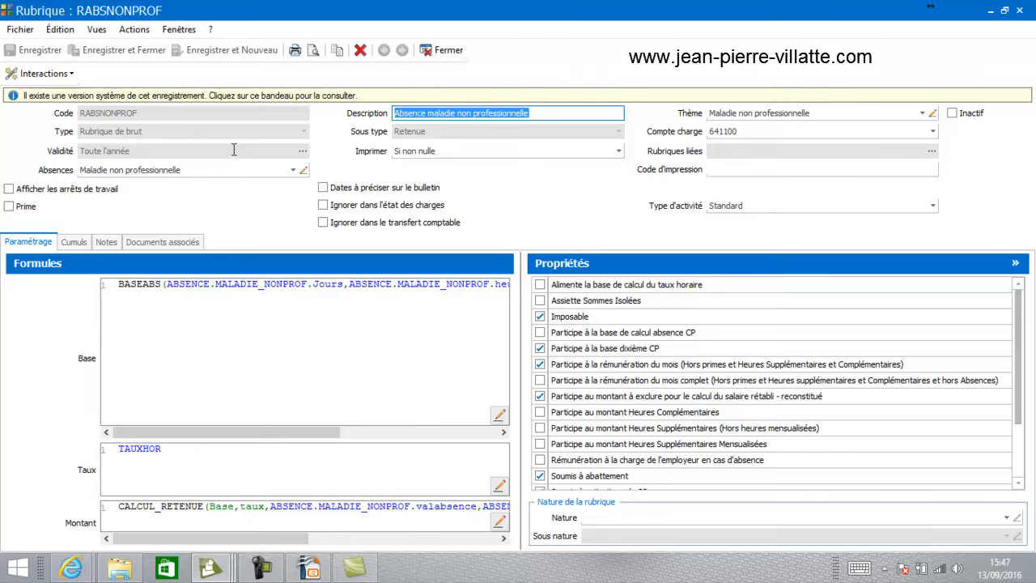
{"action": "left_click", "coordinate": [245, 91]}
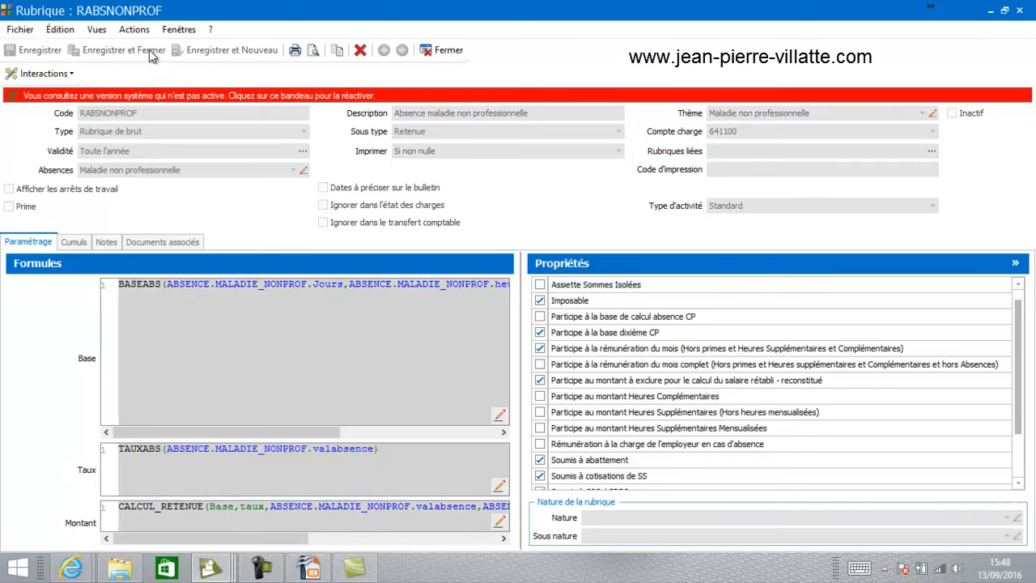
{"action": "left_click", "coordinate": [445, 50]}
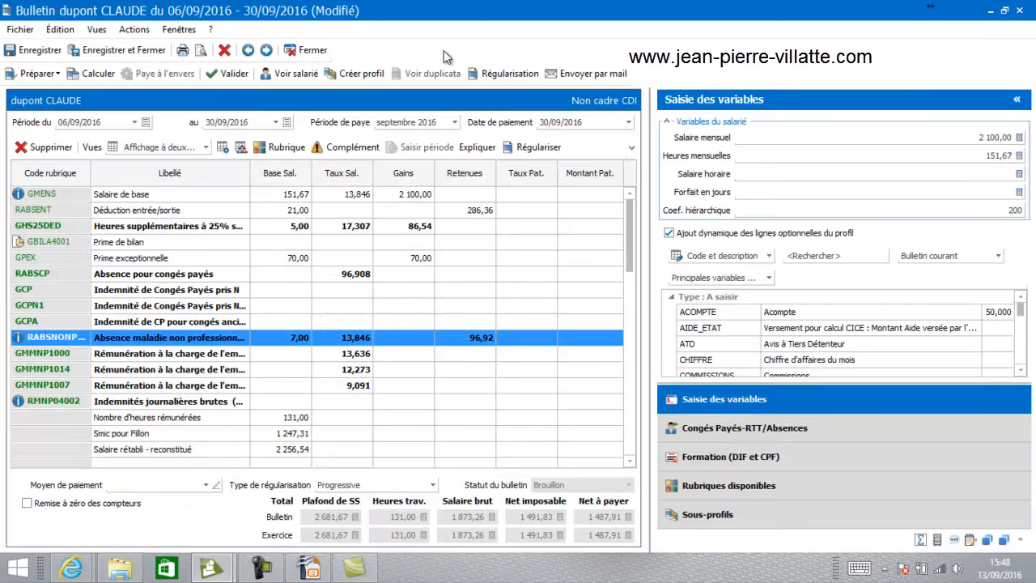
{"action": "left_click", "coordinate": [104, 79]}
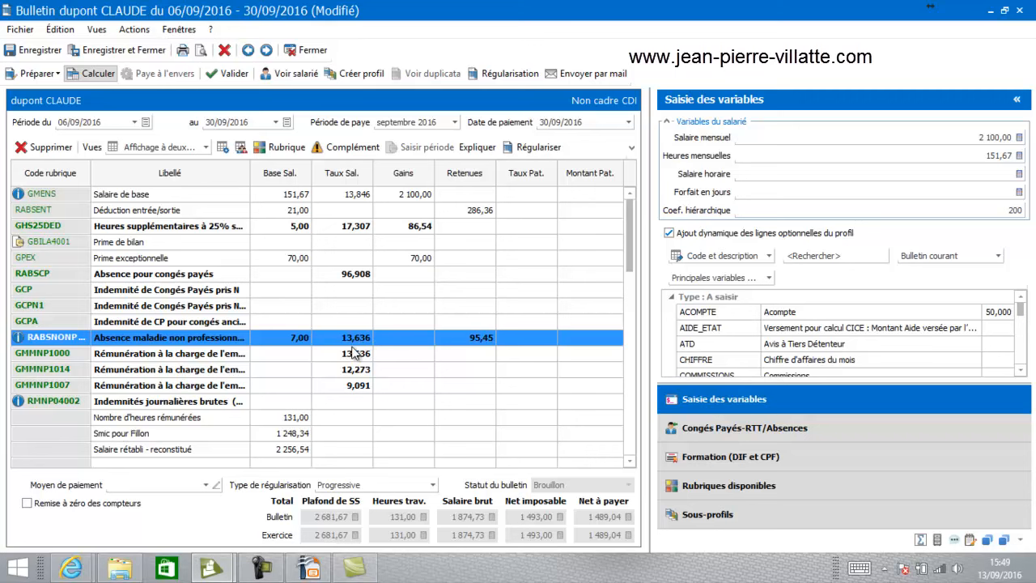